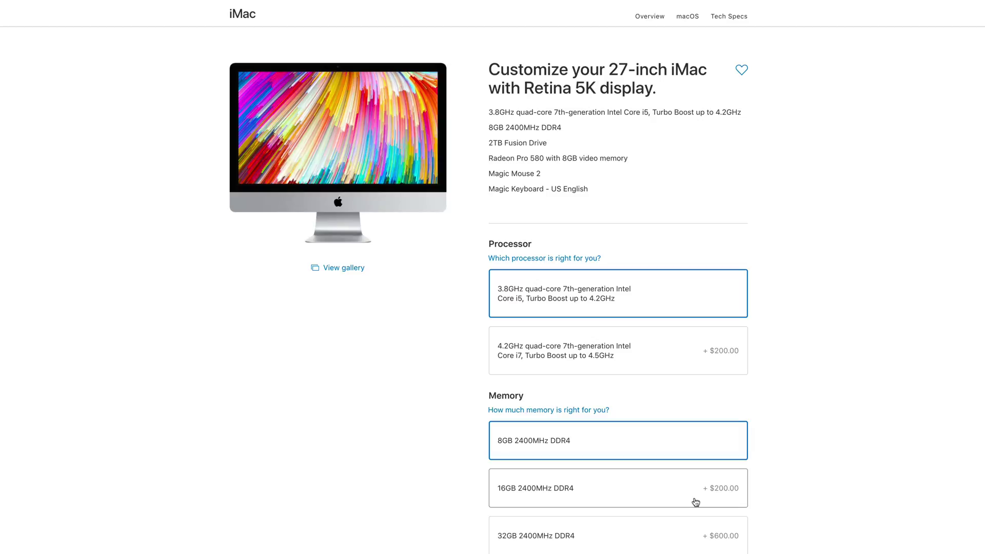
Compare the 16GB and 8GB configurations, then view installed memory in About This Mac
left_click(696, 503)
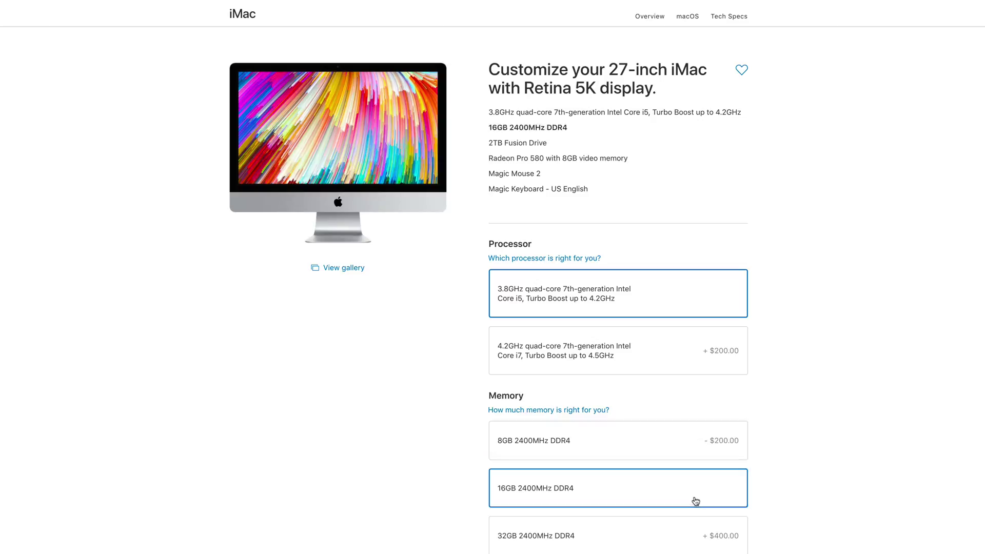
left_click(688, 452)
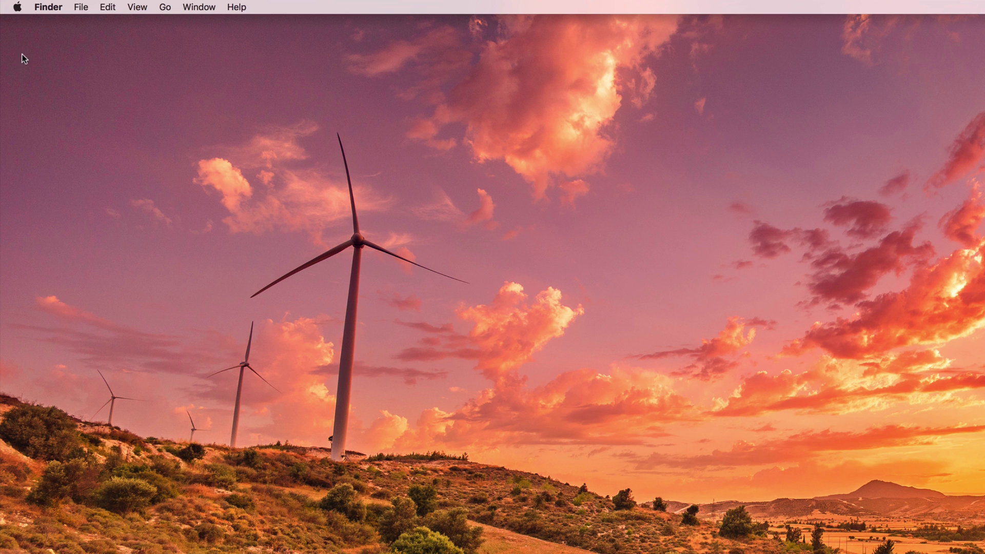
left_click(17, 8)
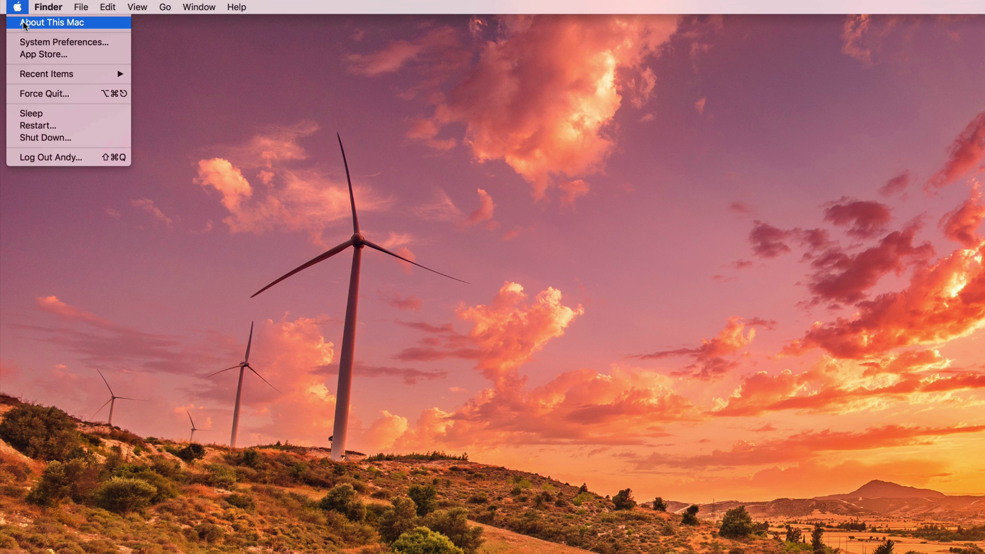
left_click(22, 22)
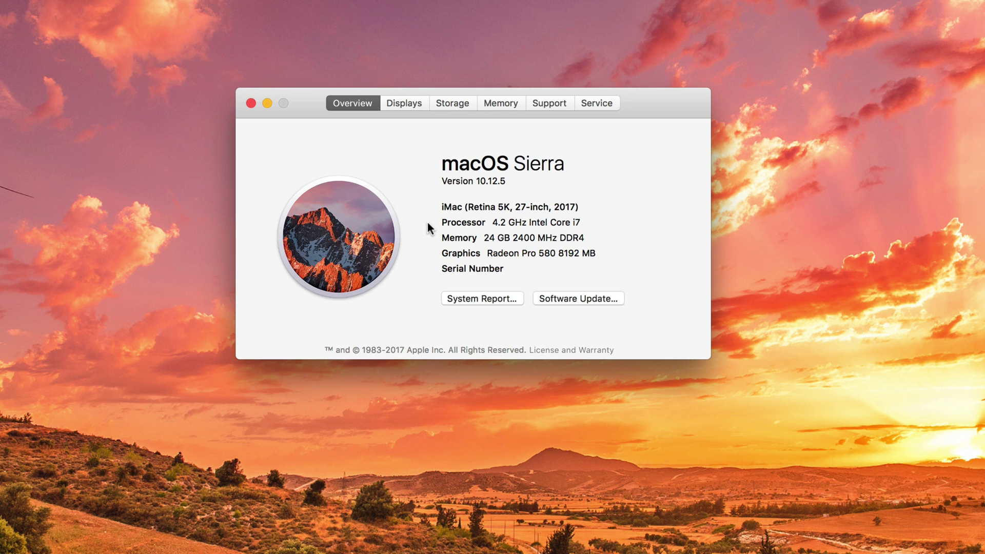
left_click(512, 104)
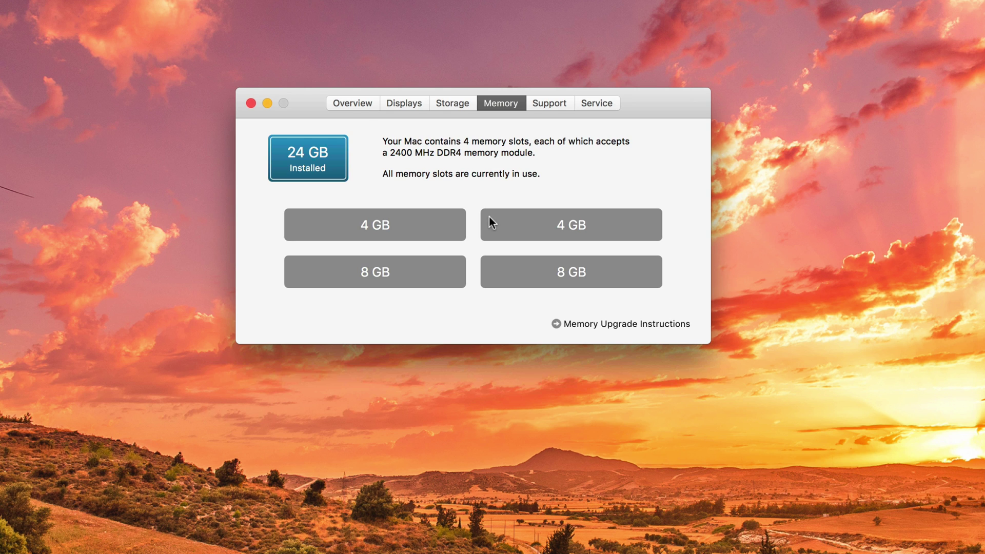
Open the System Report from Overview and highlight Model Identifier iMac18,3
left_click(363, 104)
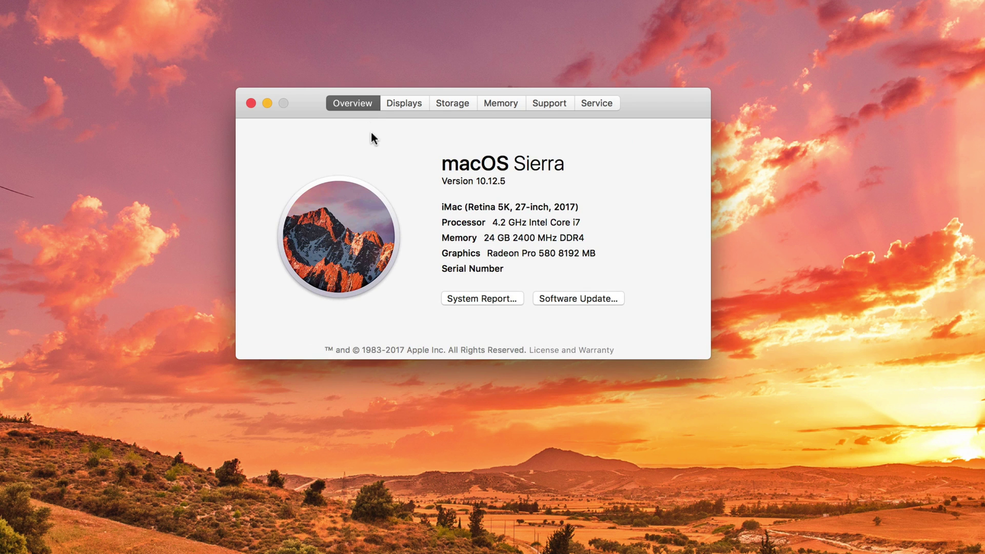
left_click(478, 298)
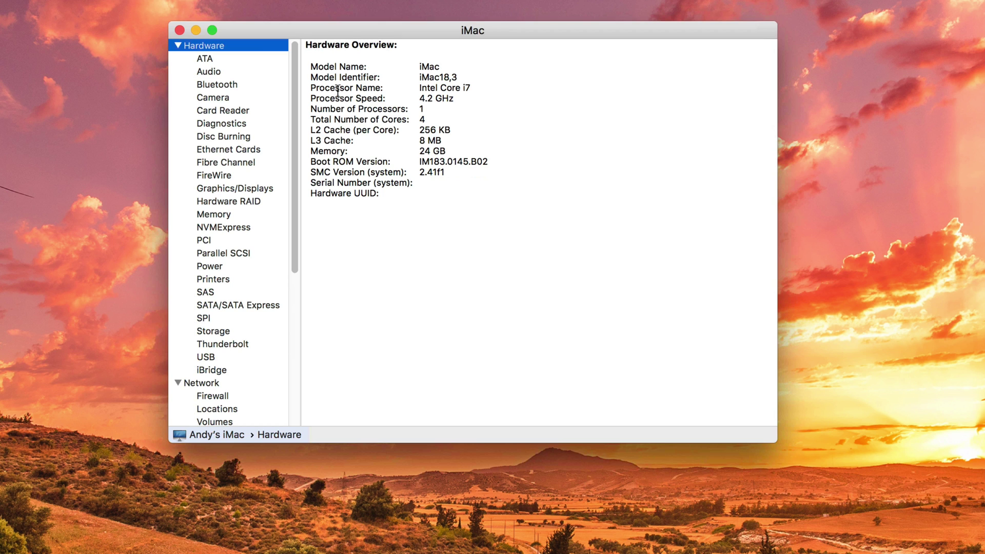
left_click_drag(311, 77, 455, 78)
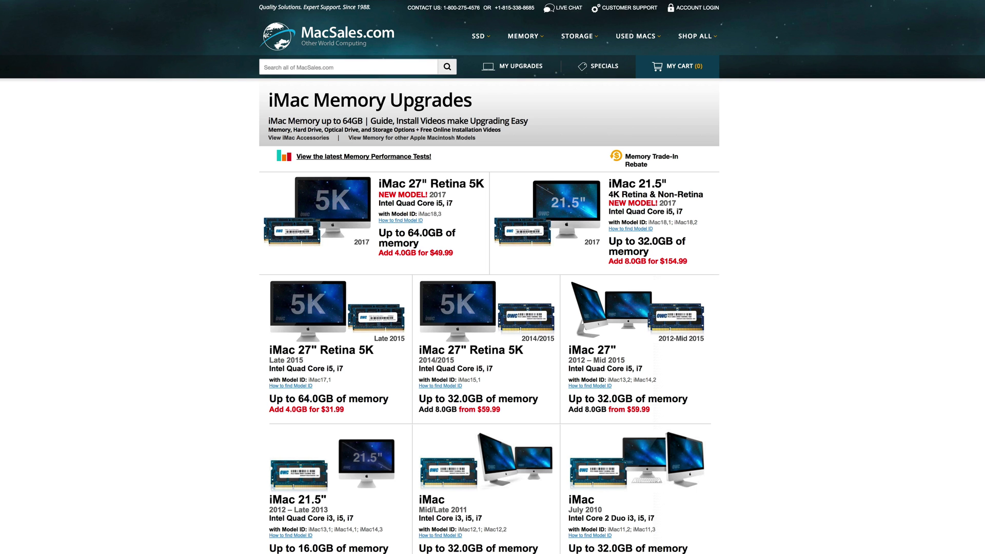
scroll(489, 316, "down", 1)
scroll(489, 316, "down", 1)
scroll(490, 317, "down", 1)
scroll(490, 316, "down", 1)
scroll(489, 316, "down", 2)
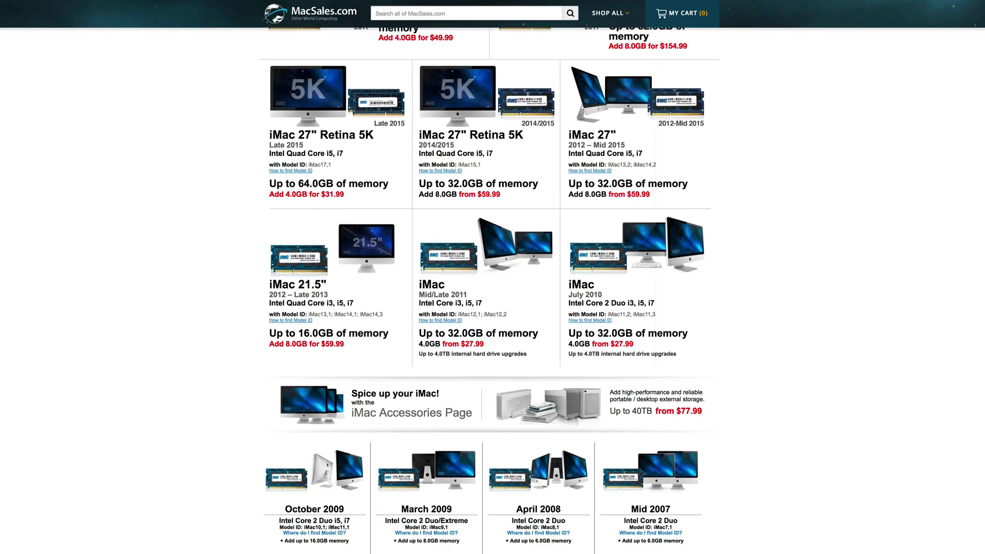
scroll(490, 317, "down", 1)
scroll(490, 317, "down", 2)
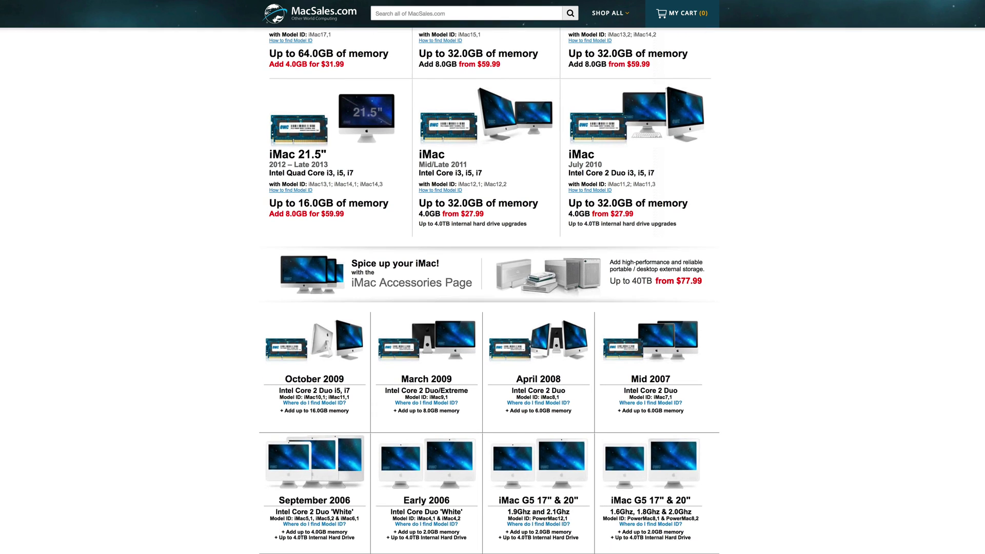
scroll(490, 317, "down", 1)
scroll(489, 317, "down", 1)
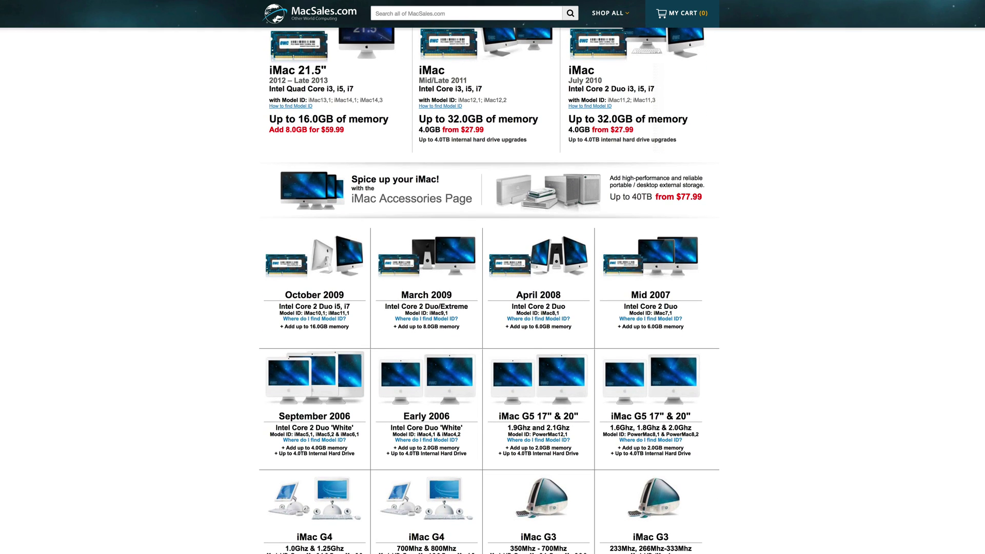
scroll(489, 316, "down", 2)
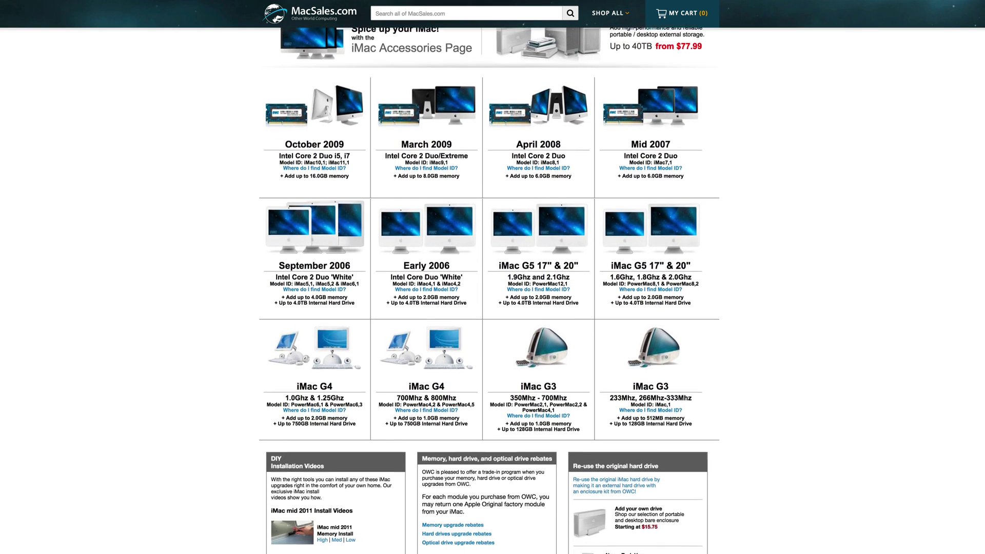
scroll(490, 316, "down", 2)
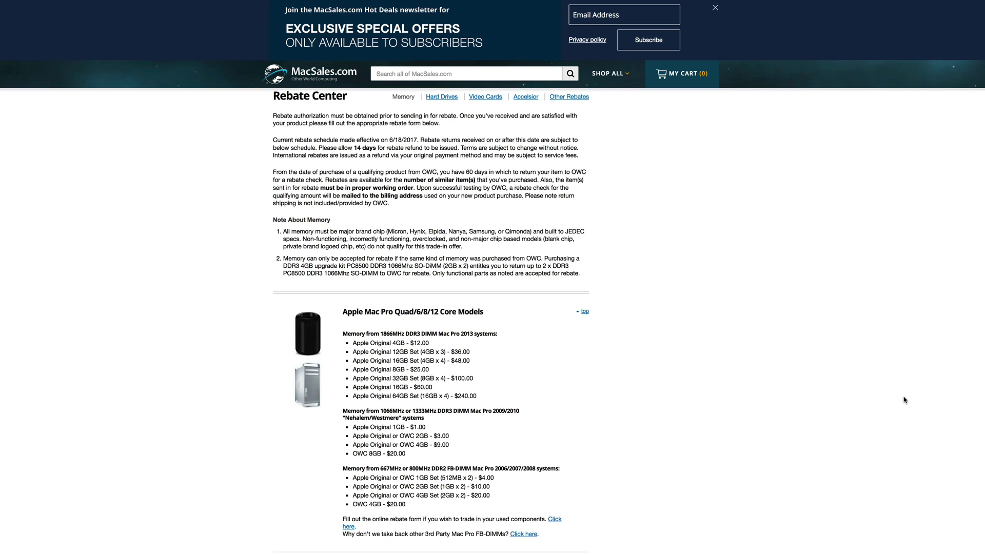
scroll(902, 398, "down", 1)
scroll(902, 399, "down", 1)
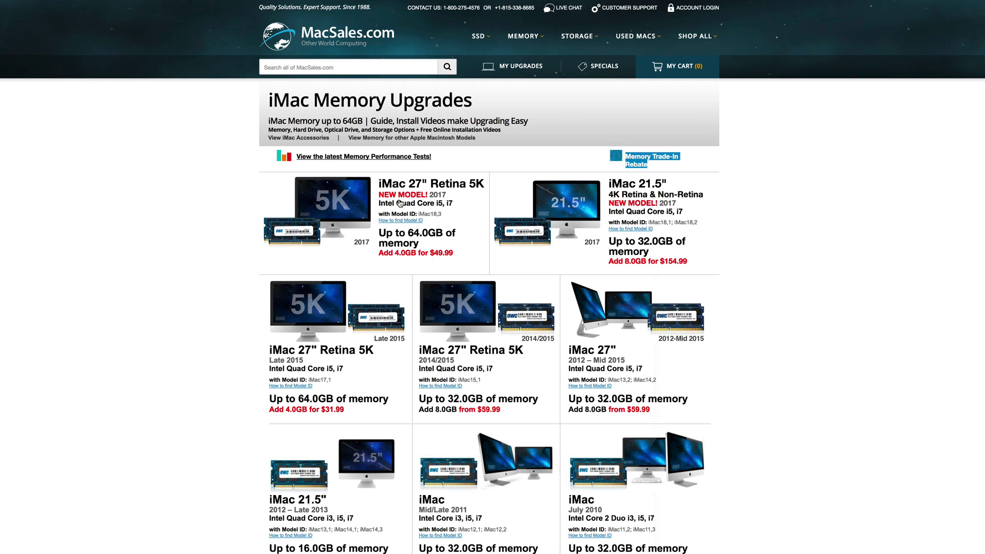
Open upgrades for the 27-inch Retina 5K 2017 iMac and highlight model ID iMac18,3
left_click(396, 215)
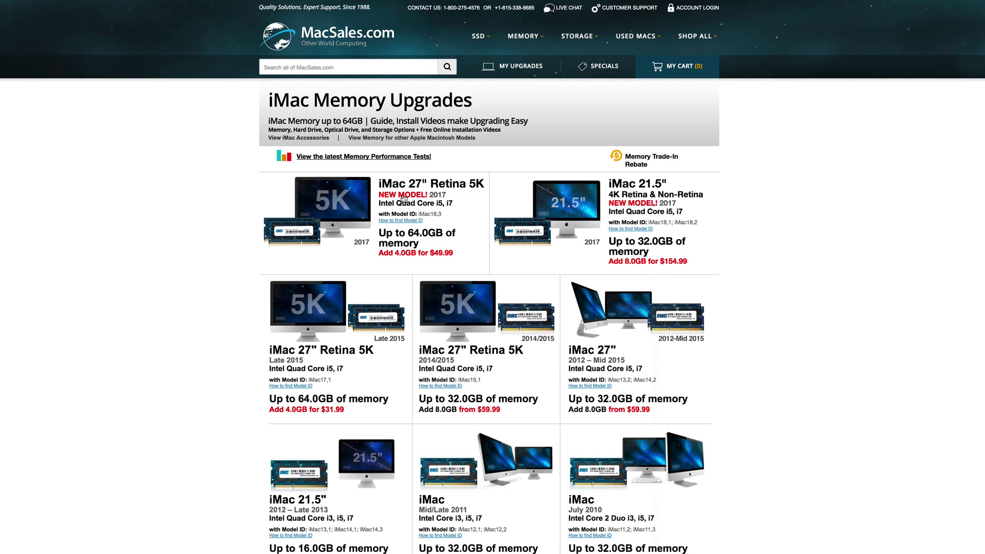
left_click(440, 220)
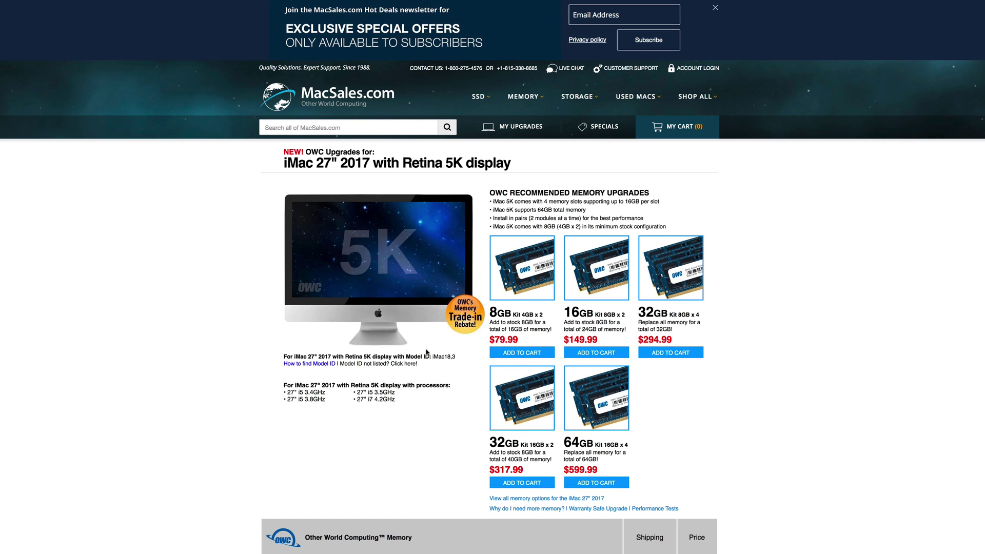
left_click_drag(432, 356, 461, 358)
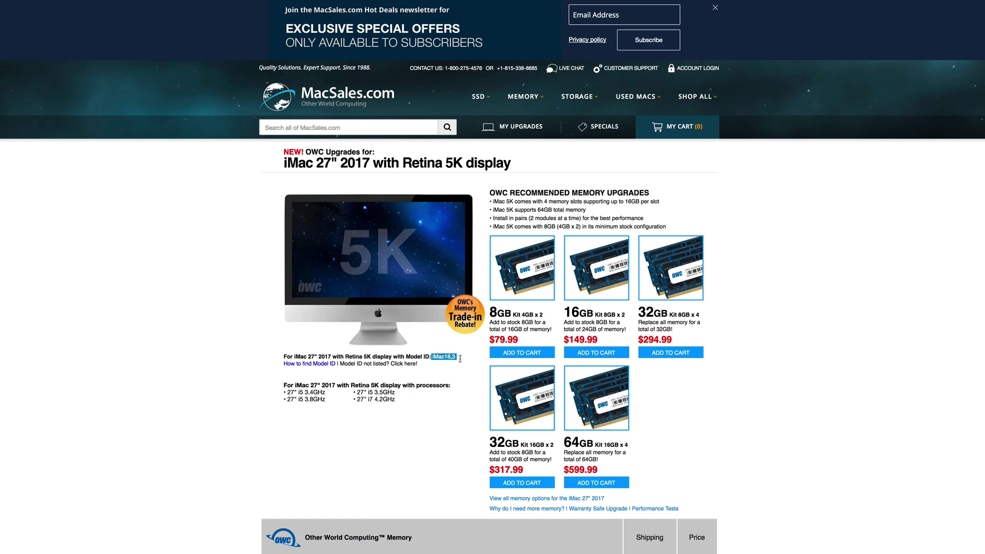
Open the 8GB OWC memory kit page, then switch to the 16GB (2x8GB) kit
left_click(434, 366)
left_click(509, 285)
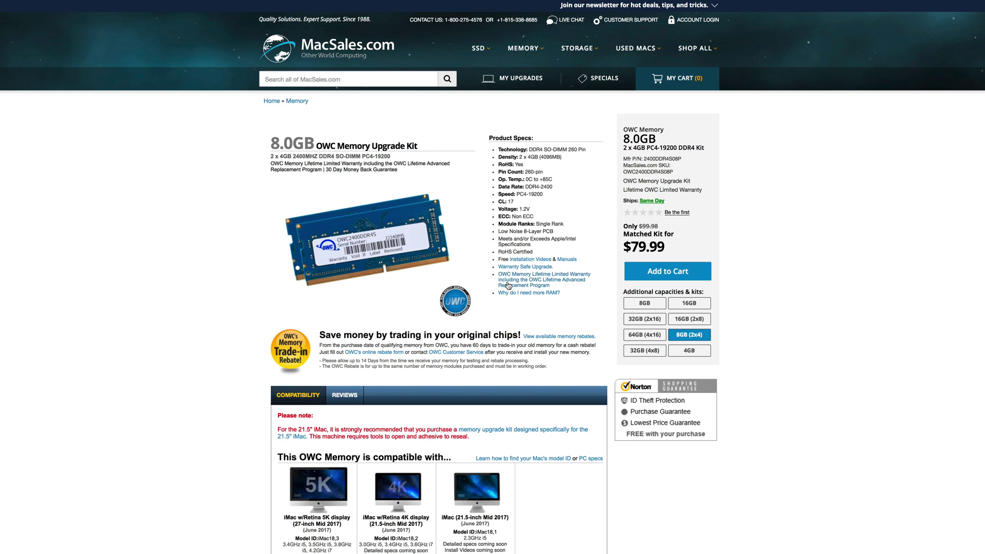
left_click(701, 320)
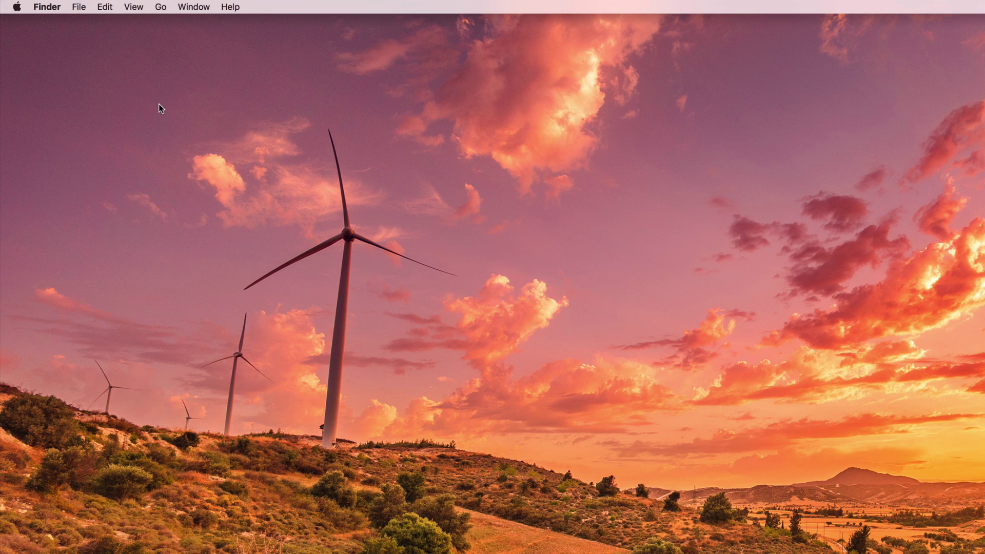
Reopen About This Mac's Memory tab to confirm 24 GB across four filled slots
left_click(18, 7)
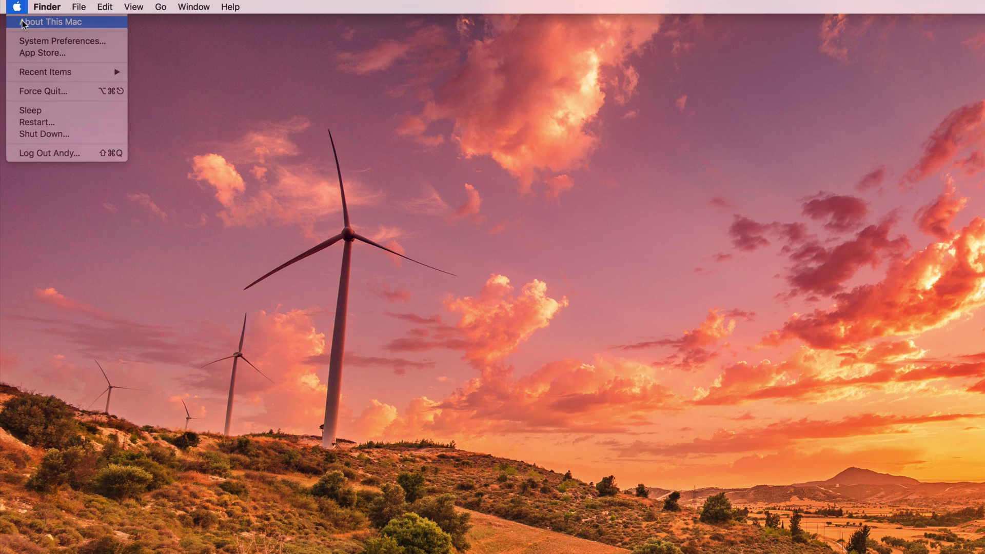
left_click(46, 22)
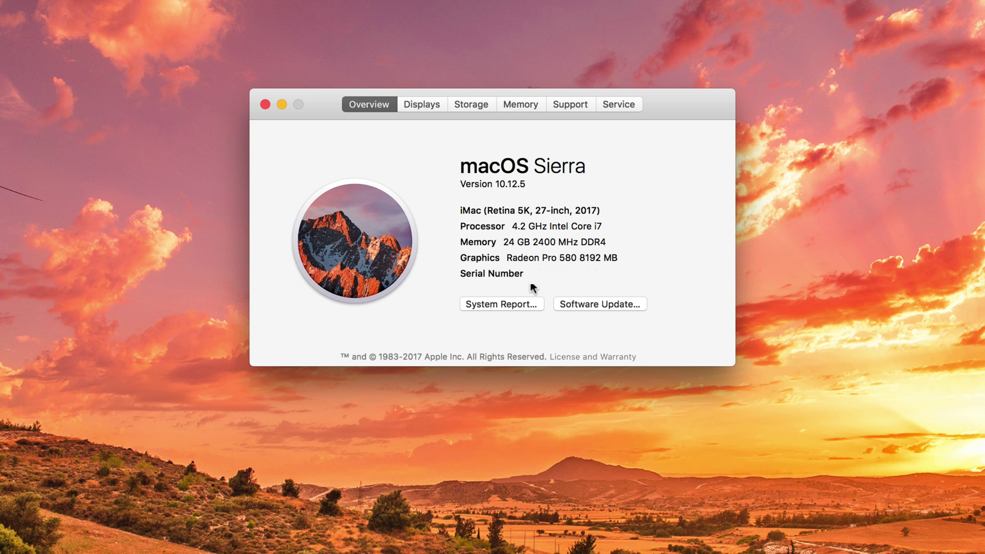
left_click(512, 106)
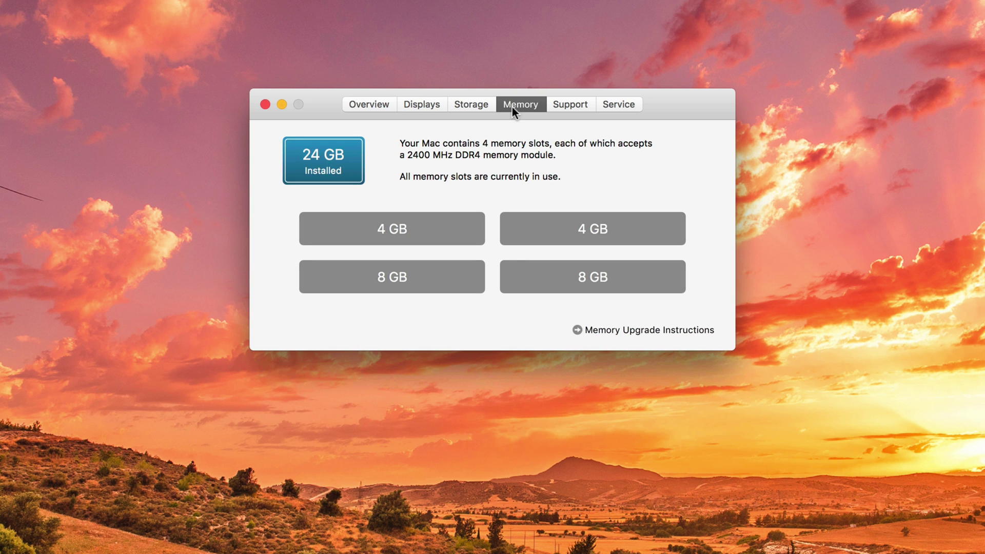